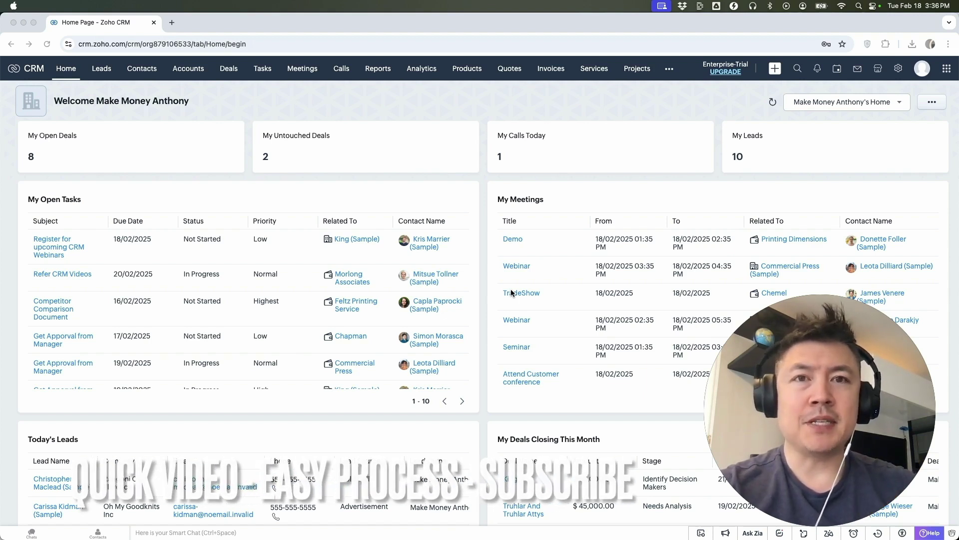
Step: Open the Invoices module and start creating a new invoice
{"action": "left_click", "coordinate": [639, 113]}
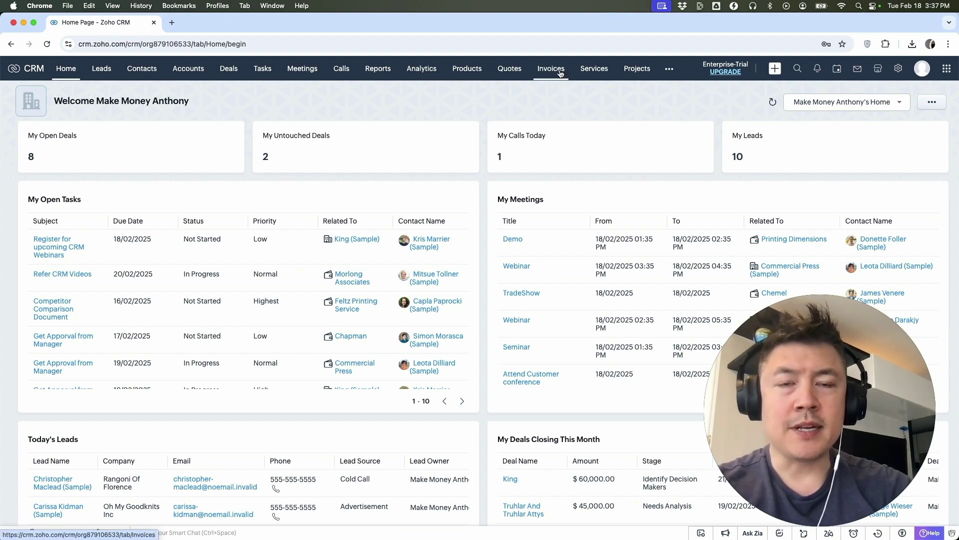
{"action": "left_click", "coordinate": [670, 71]}
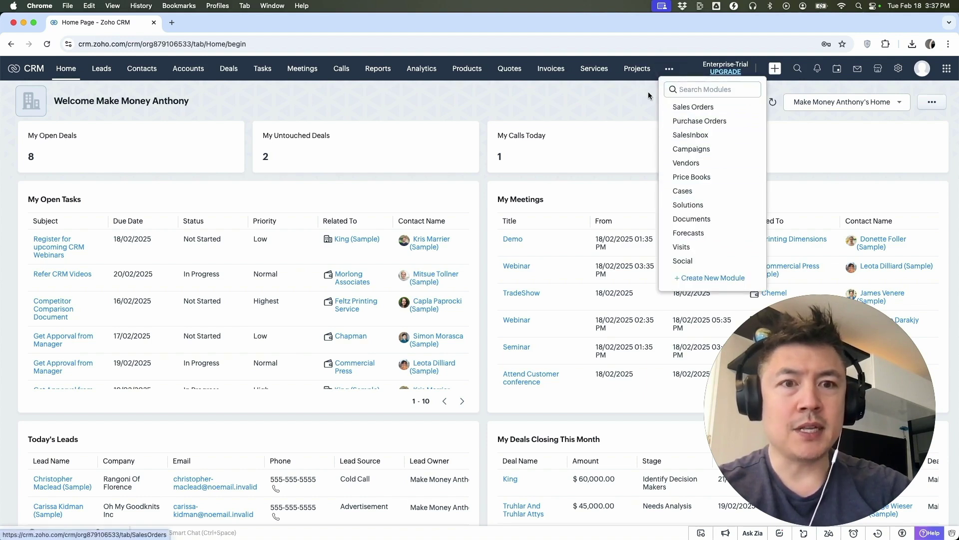
{"action": "left_click", "coordinate": [550, 69]}
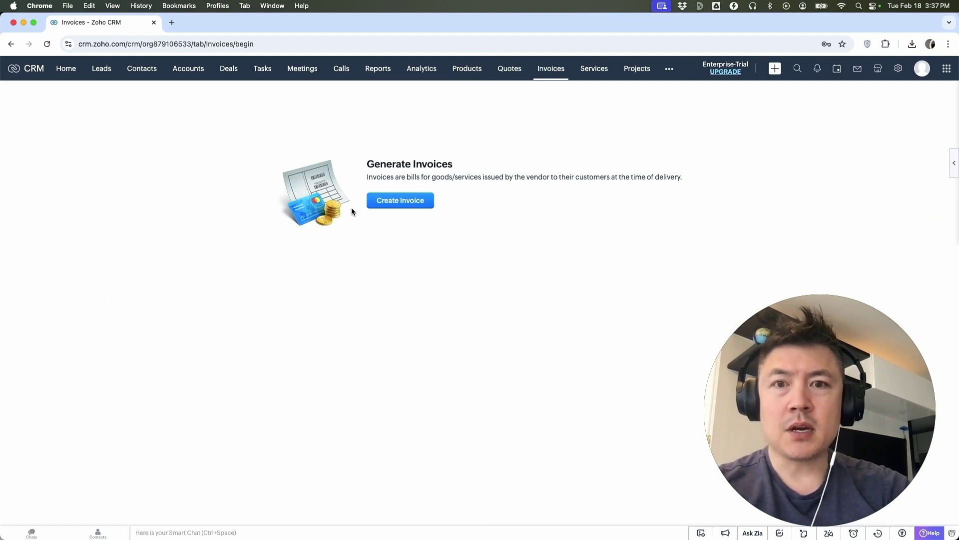
{"action": "left_click", "coordinate": [409, 206]}
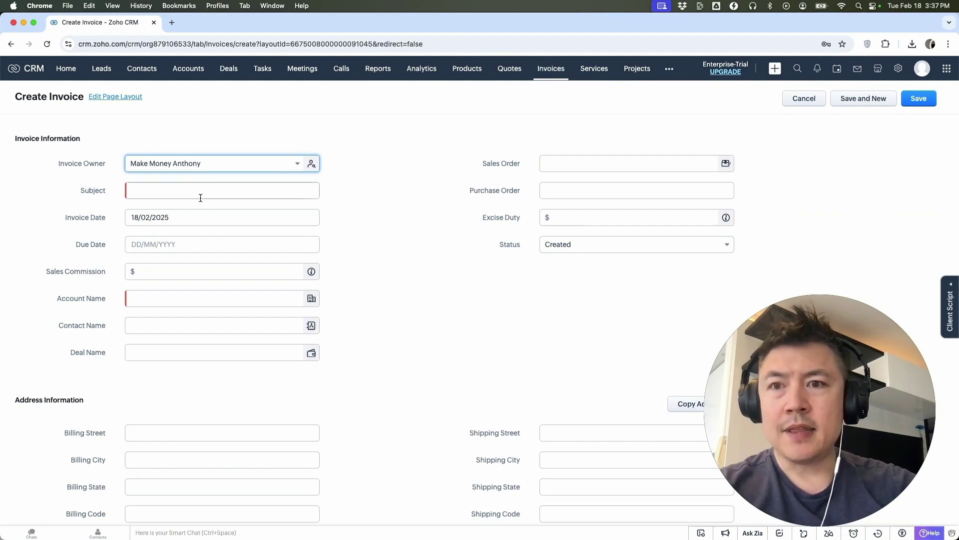
{"action": "scroll", "coordinate": [454, 292], "scroll_direction": "down", "scroll_amount": 7}
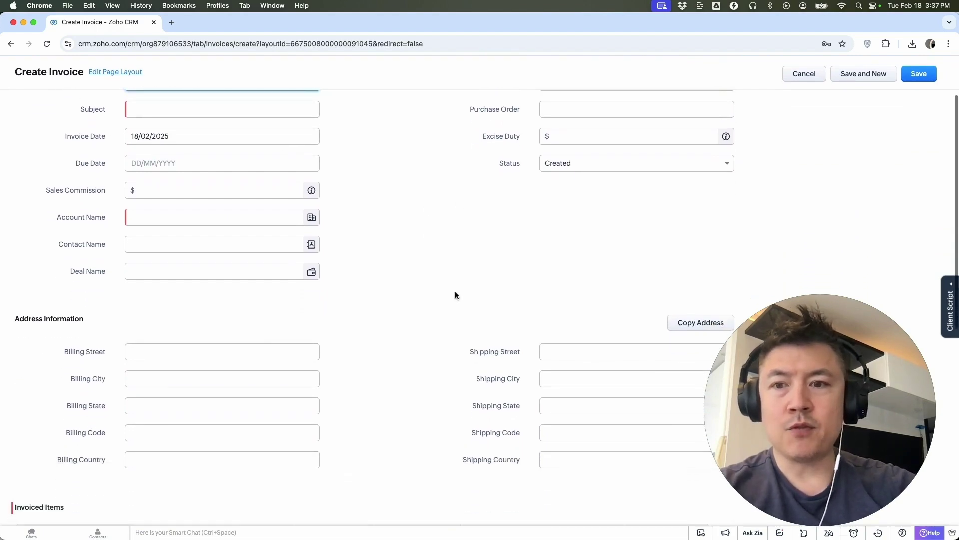
{"action": "scroll", "coordinate": [419, 188], "scroll_direction": "up", "scroll_amount": 7}
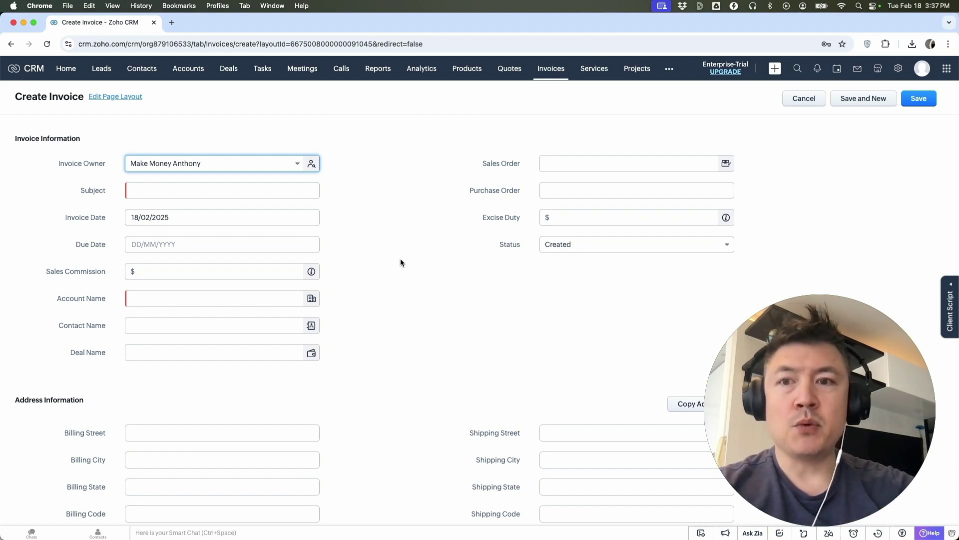
Step: Enter "Youtube Channel Creation In 90 Days" as the invoice subject
{"action": "left_click", "coordinate": [190, 191]}
{"action": "type", "text": "Youtube Channel Creation In 90s"}
{"action": "left_click", "coordinate": [392, 201]}
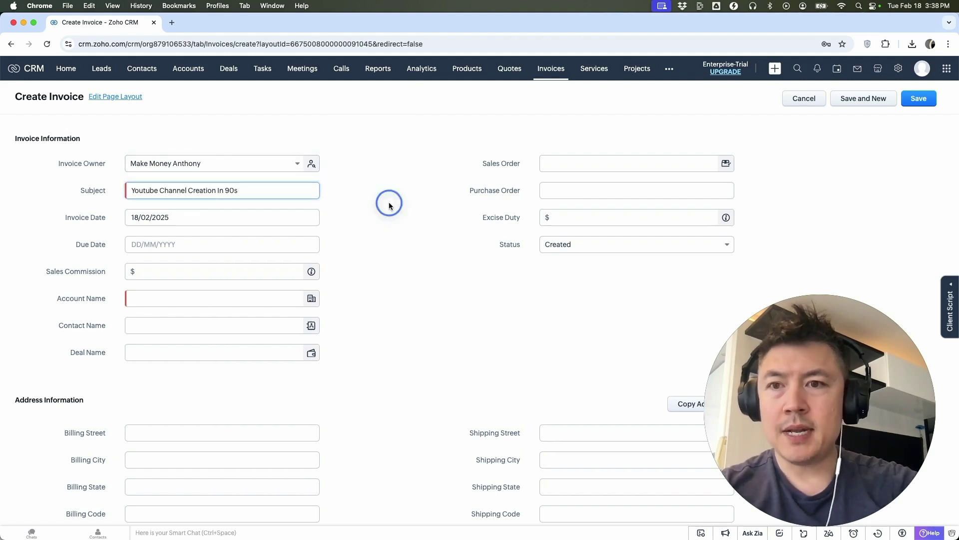
{"action": "left_click", "coordinate": [252, 191]}
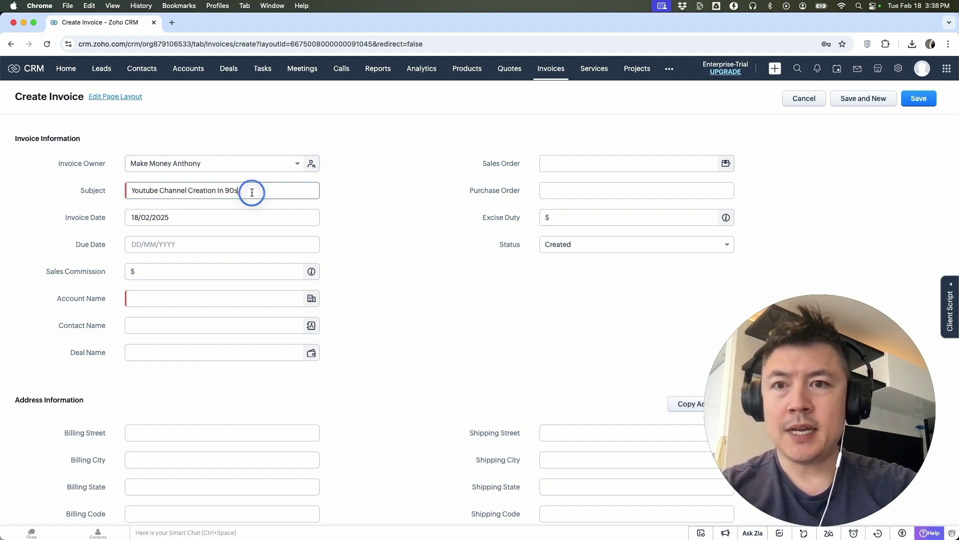
{"action": "key", "text": "BackSpace"}
{"action": "type", "text": "day"}
{"action": "type", "text": " Days"}
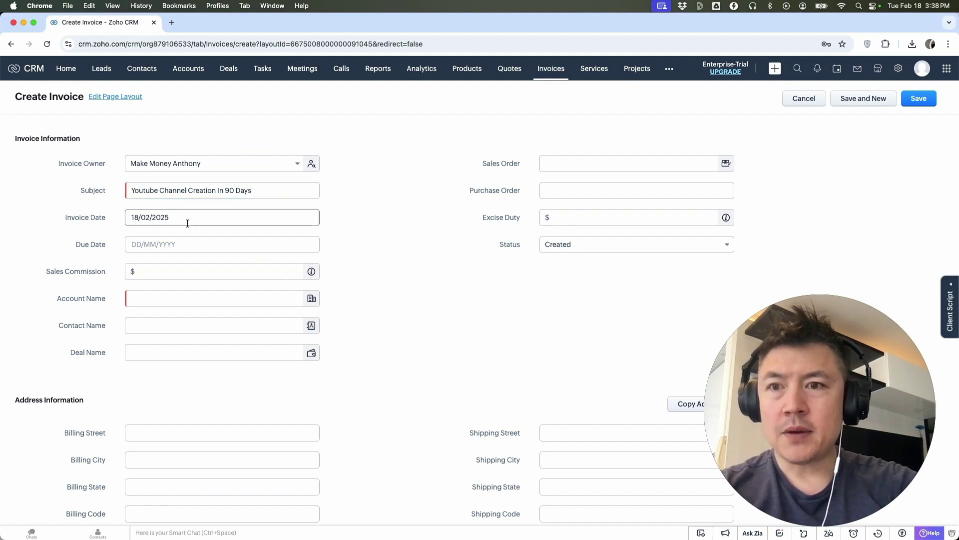
Step: Set the invoice's due date to 18/03/2025
{"action": "left_click", "coordinate": [215, 244]}
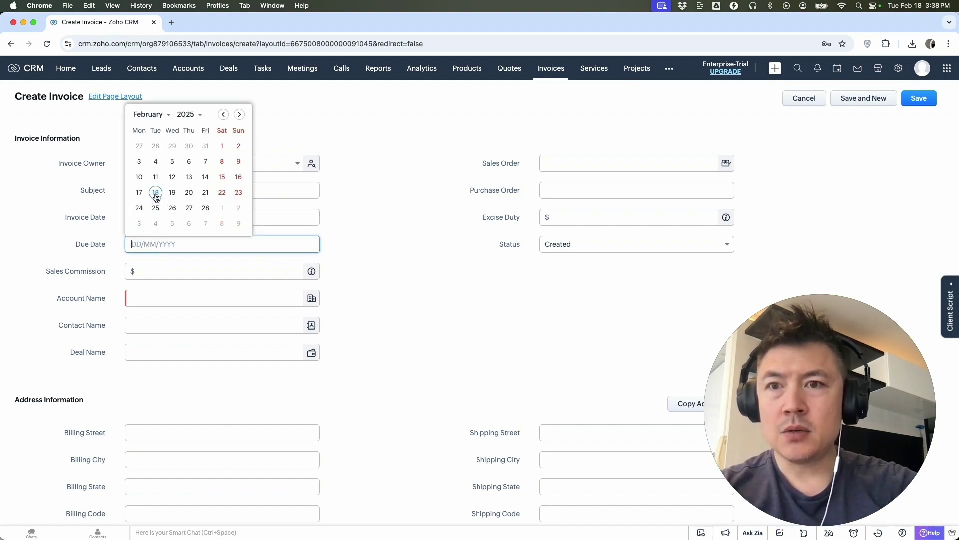
{"action": "left_click", "coordinate": [240, 114]}
{"action": "left_click", "coordinate": [155, 174]}
Step: Assign the invoice to the existing account King (Sample)
{"action": "scroll", "coordinate": [221, 268], "scroll_direction": "down", "scroll_amount": 1}
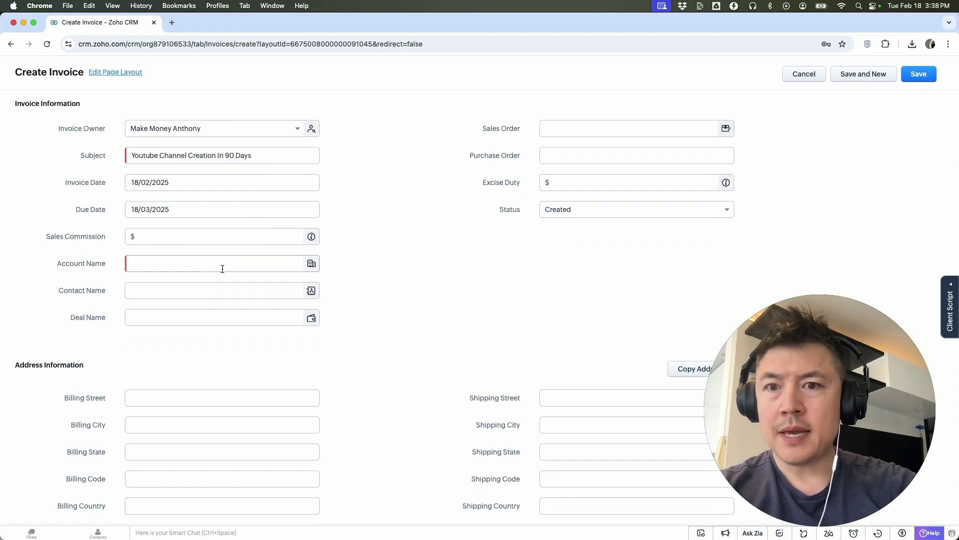
{"action": "left_click", "coordinate": [151, 264]}
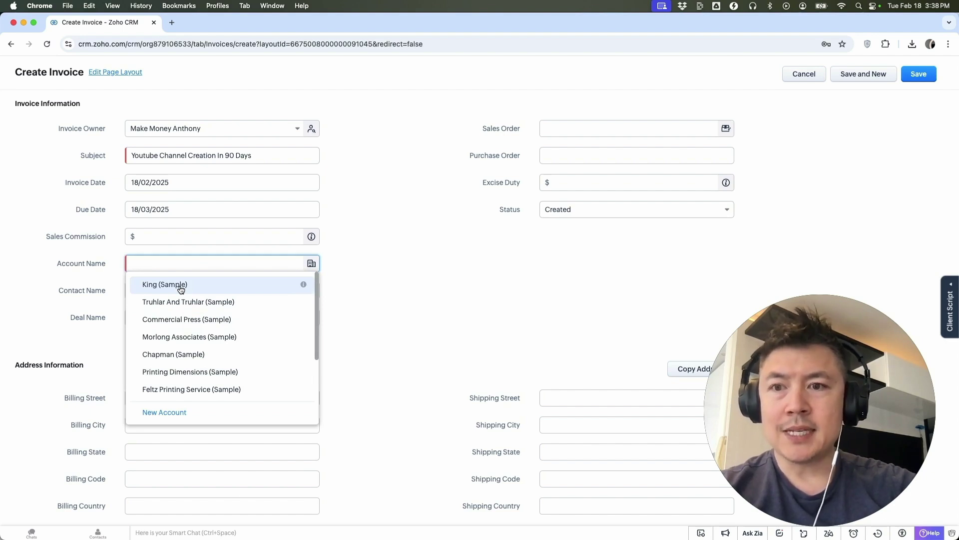
{"action": "scroll", "coordinate": [182, 283], "scroll_direction": "down", "scroll_amount": 1}
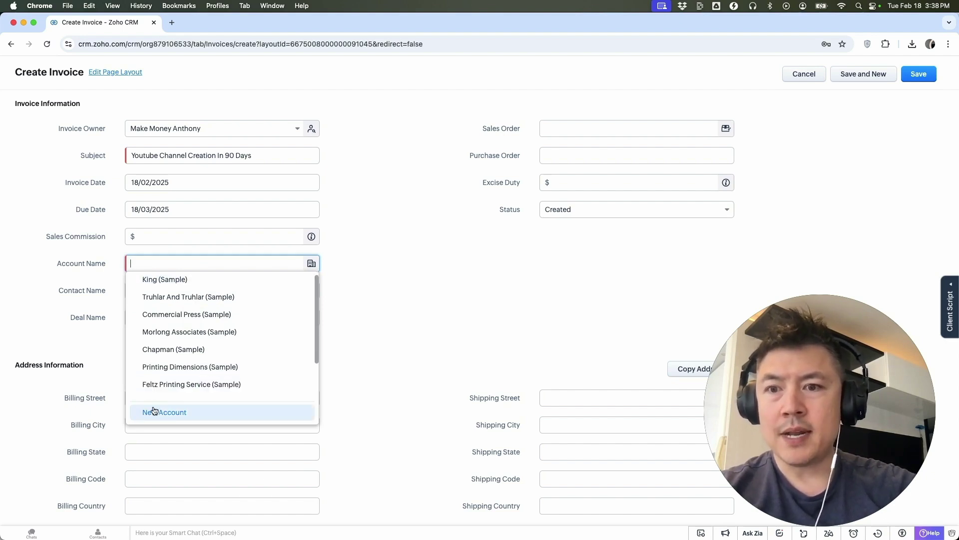
{"action": "scroll", "coordinate": [165, 385], "scroll_direction": "down", "scroll_amount": 1}
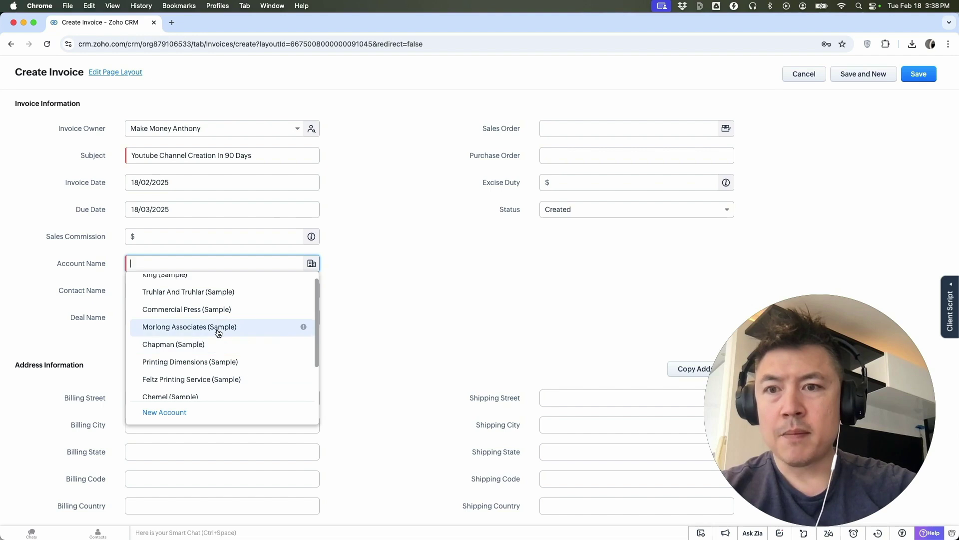
{"action": "scroll", "coordinate": [218, 333], "scroll_direction": "up", "scroll_amount": 1}
{"action": "left_click", "coordinate": [203, 287]}
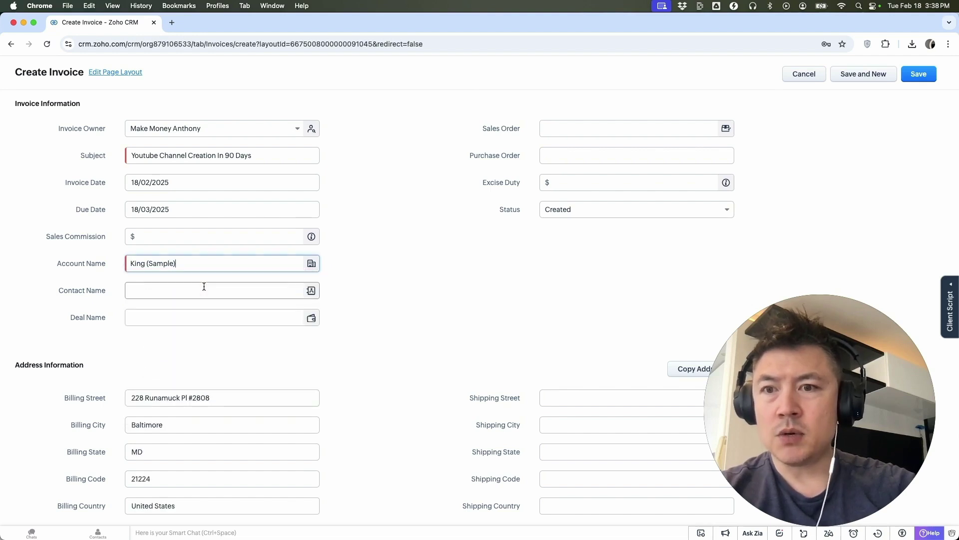
Step: Choose the first listed sample contact as the contact name and enter the purchase order number
{"action": "left_click", "coordinate": [160, 286]}
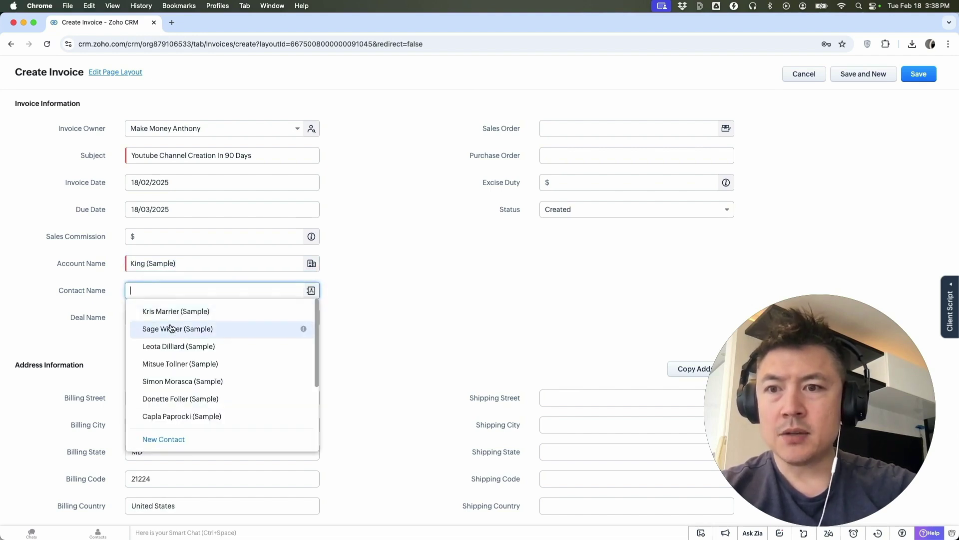
{"action": "left_click", "coordinate": [176, 311]}
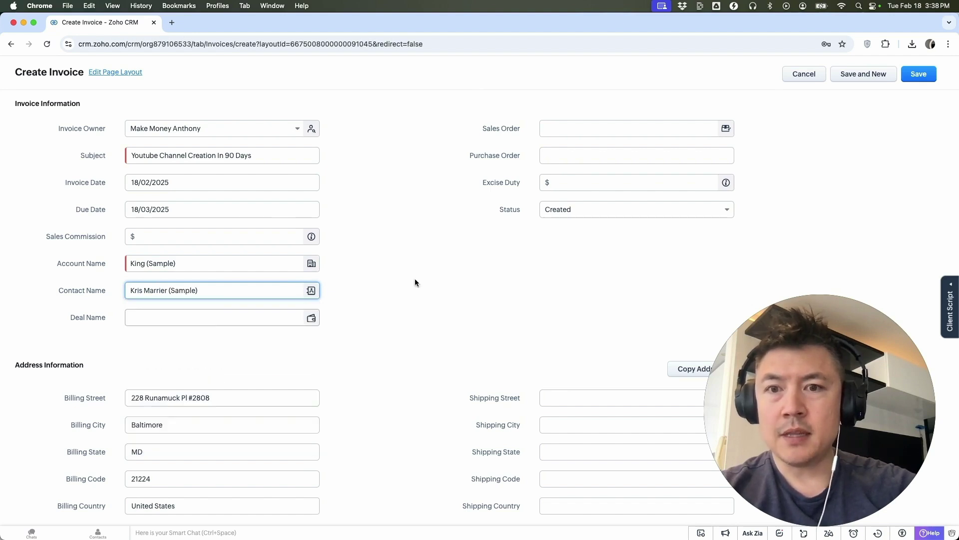
{"action": "left_click", "coordinate": [553, 155]}
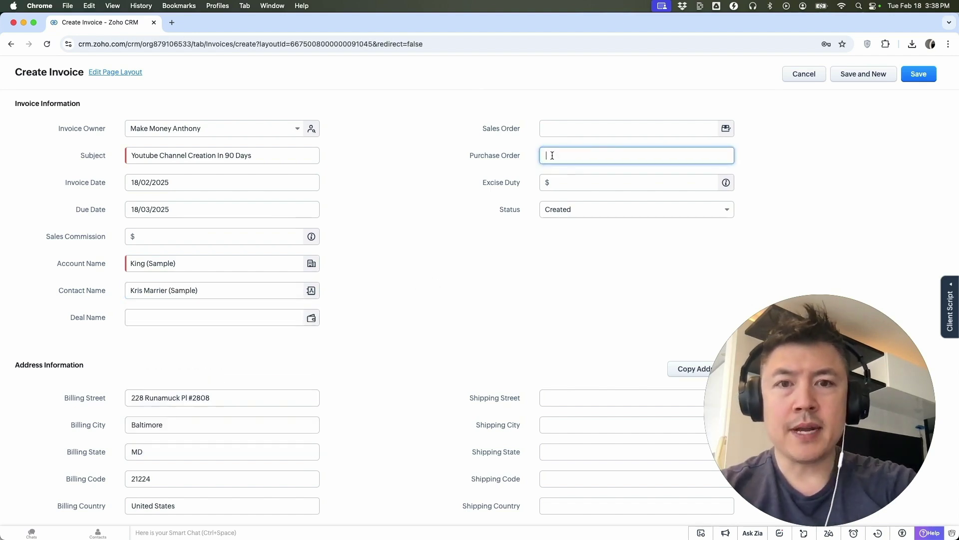
{"action": "type", "text": "145"}
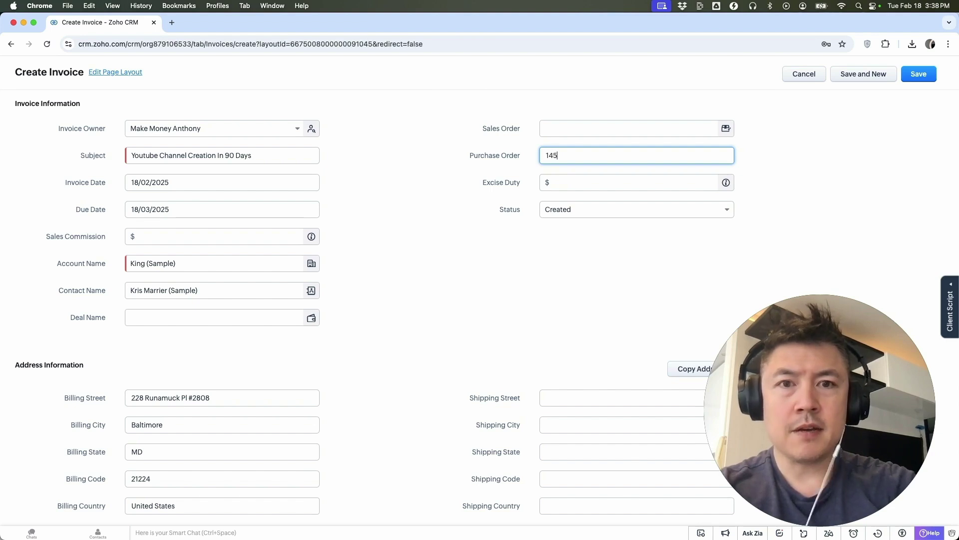
Step: Add the product YOUTUBE MARKETING MONTHLY as the first invoiced item
{"action": "scroll", "coordinate": [284, 256], "scroll_direction": "down", "scroll_amount": 3}
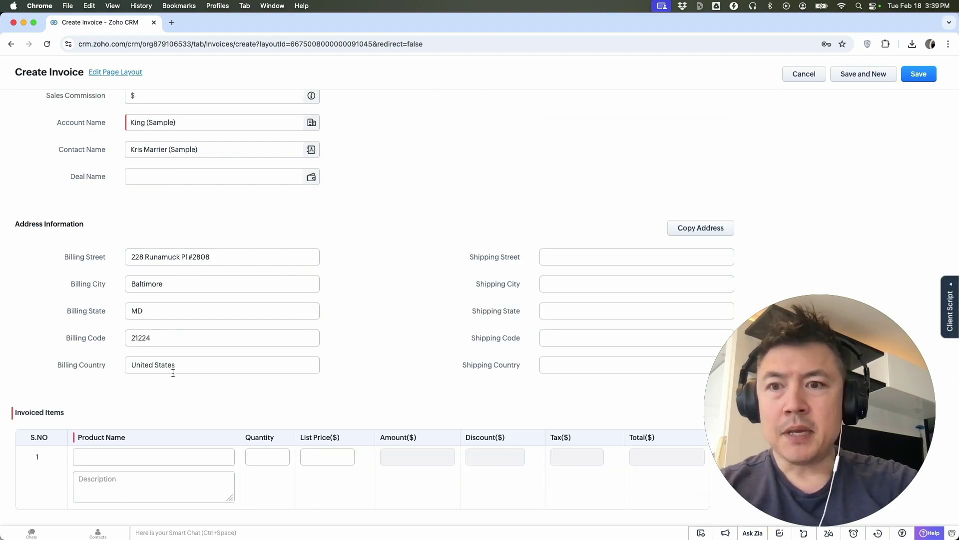
{"action": "scroll", "coordinate": [409, 336], "scroll_direction": "down", "scroll_amount": 4}
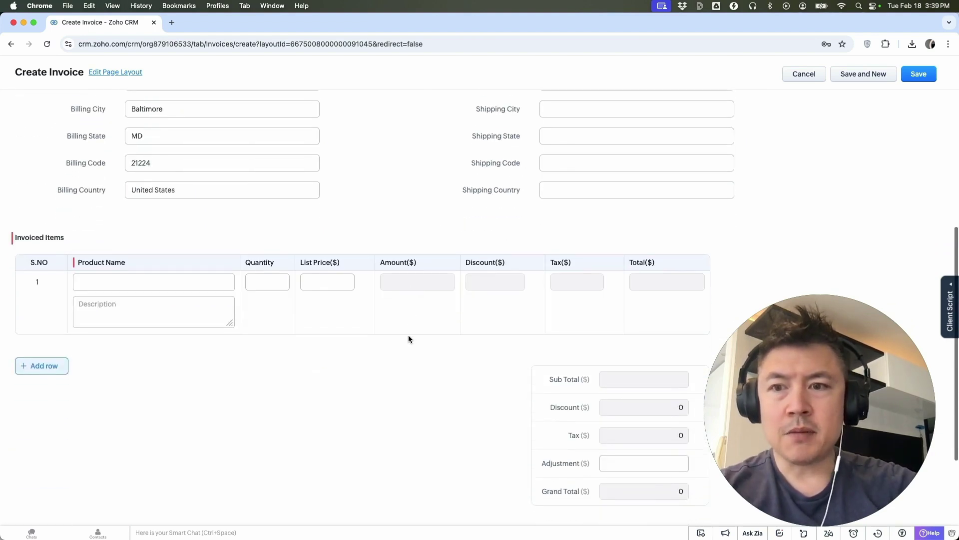
{"action": "scroll", "coordinate": [409, 337], "scroll_direction": "down", "scroll_amount": 1}
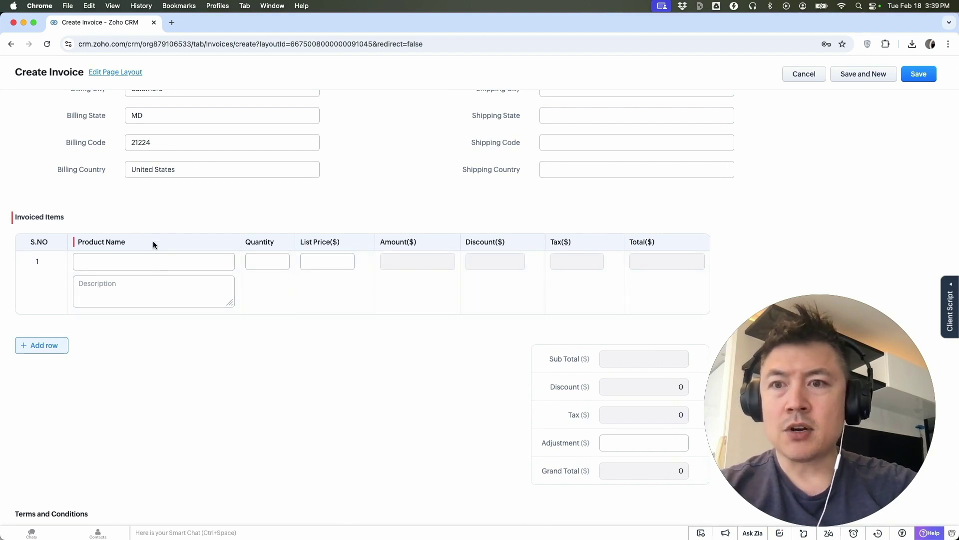
{"action": "left_click", "coordinate": [104, 261]}
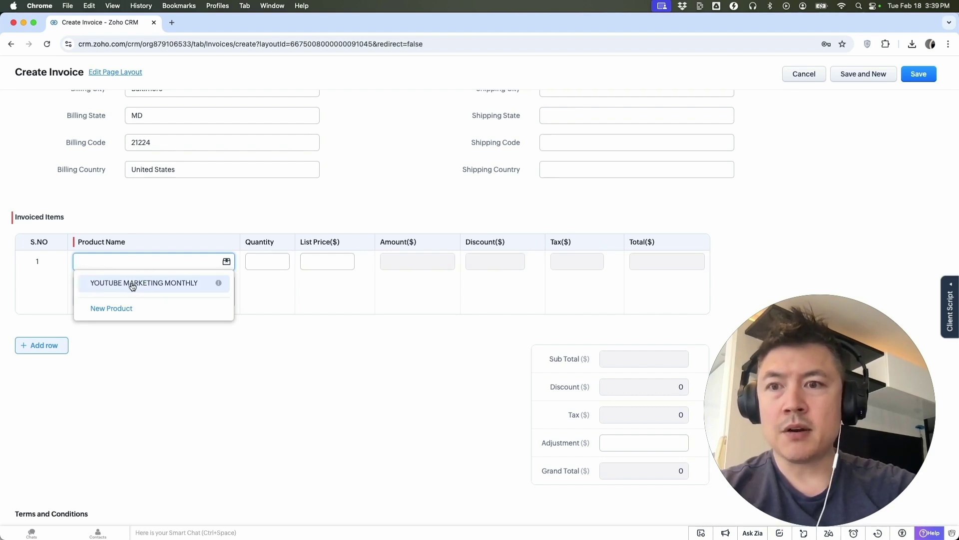
{"action": "left_click", "coordinate": [130, 284]}
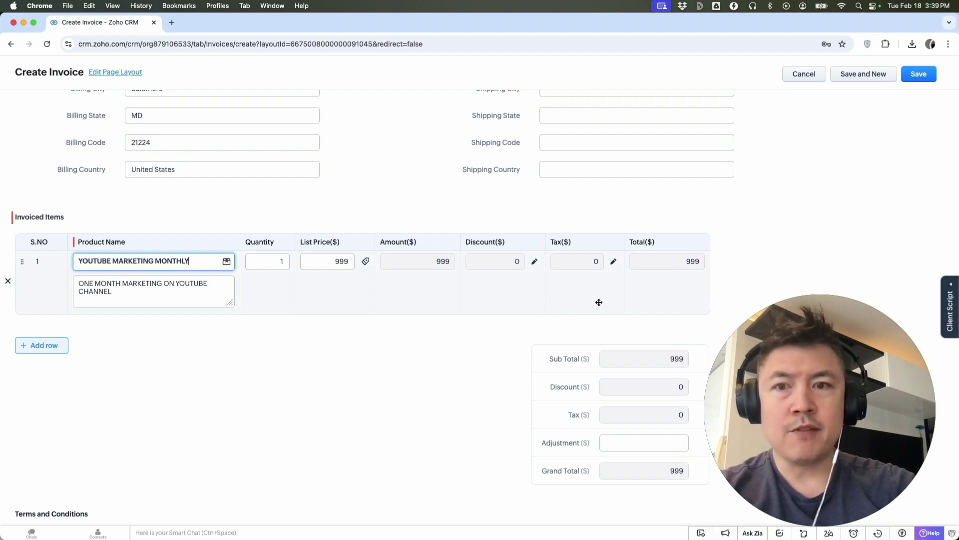
Step: Add an empty second row to the invoiced items and set the quantity of YOUTUBE MARKETING MONTHLY to 3
{"action": "scroll", "coordinate": [243, 342], "scroll_direction": "down", "scroll_amount": 1}
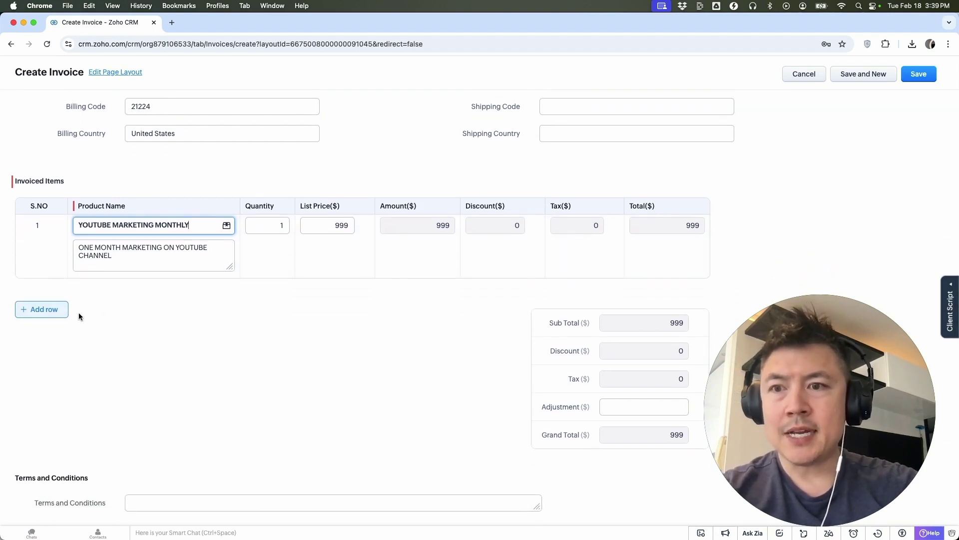
{"action": "left_click", "coordinate": [46, 309]}
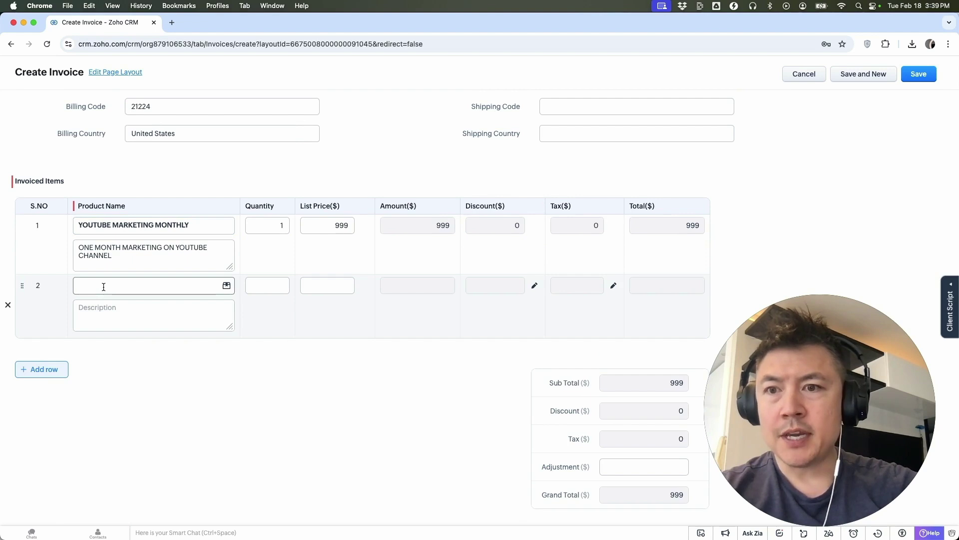
{"action": "left_click", "coordinate": [104, 287]}
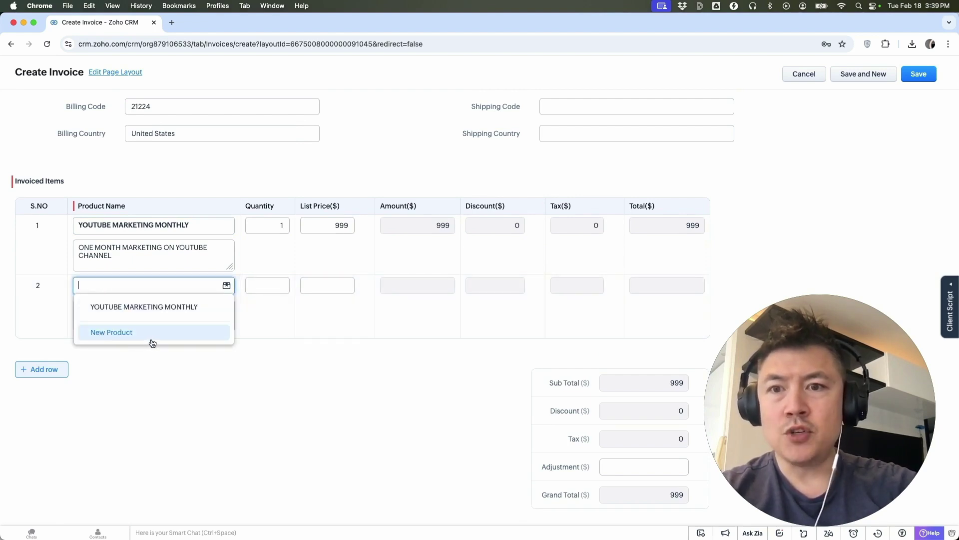
{"action": "left_click", "coordinate": [204, 398]}
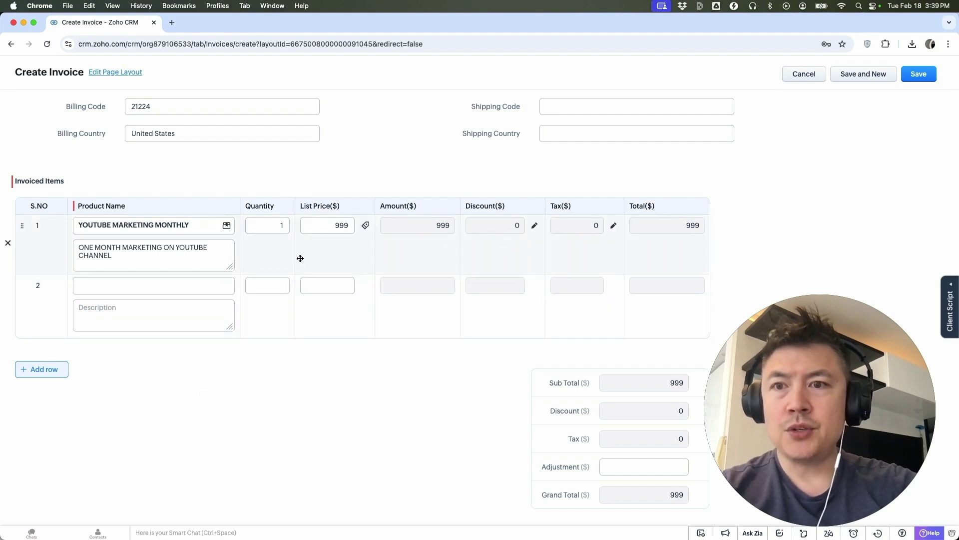
{"action": "double_click", "coordinate": [273, 228]}
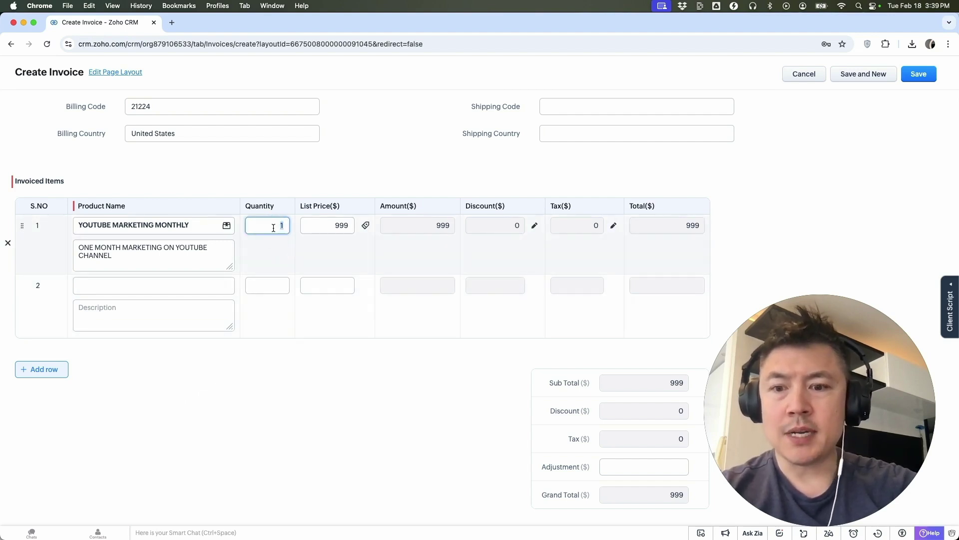
{"action": "left_click", "coordinate": [332, 165]}
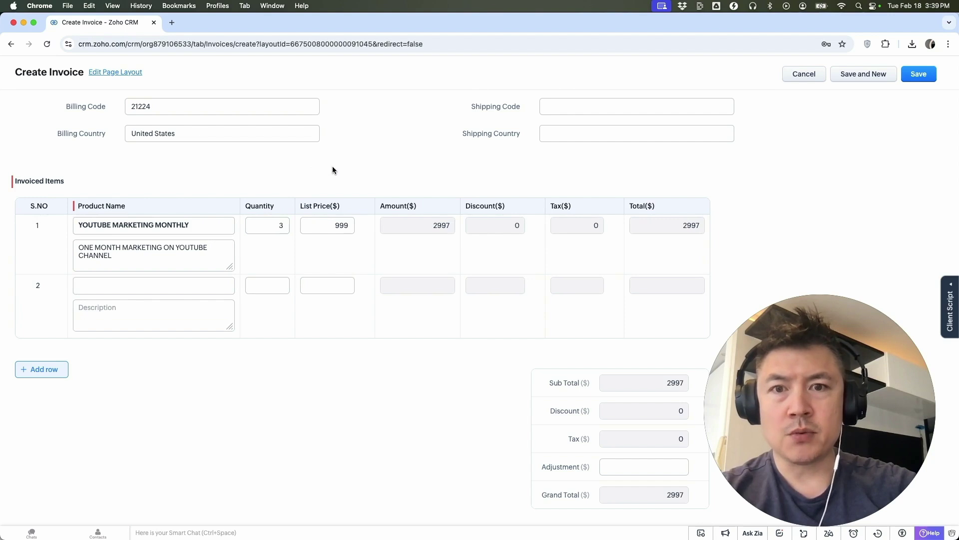
Step: Review the invoice's discount, adjustment and grand total, then its terms and conditions and description fields
{"action": "scroll", "coordinate": [559, 269], "scroll_direction": "down", "scroll_amount": 2}
{"action": "mouse_move", "coordinate": [651, 357]}
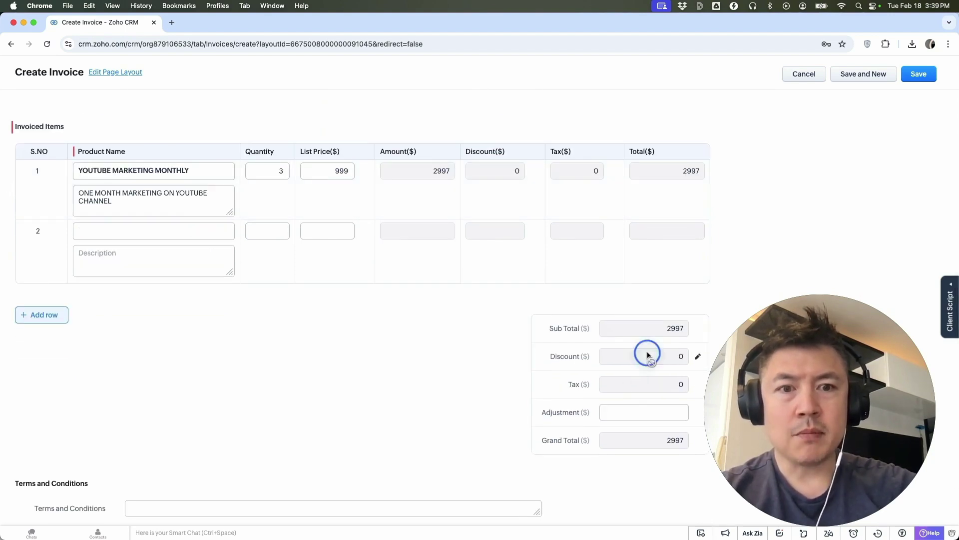
{"action": "left_click", "coordinate": [639, 411]}
{"action": "scroll", "coordinate": [639, 400], "scroll_direction": "down", "scroll_amount": 2}
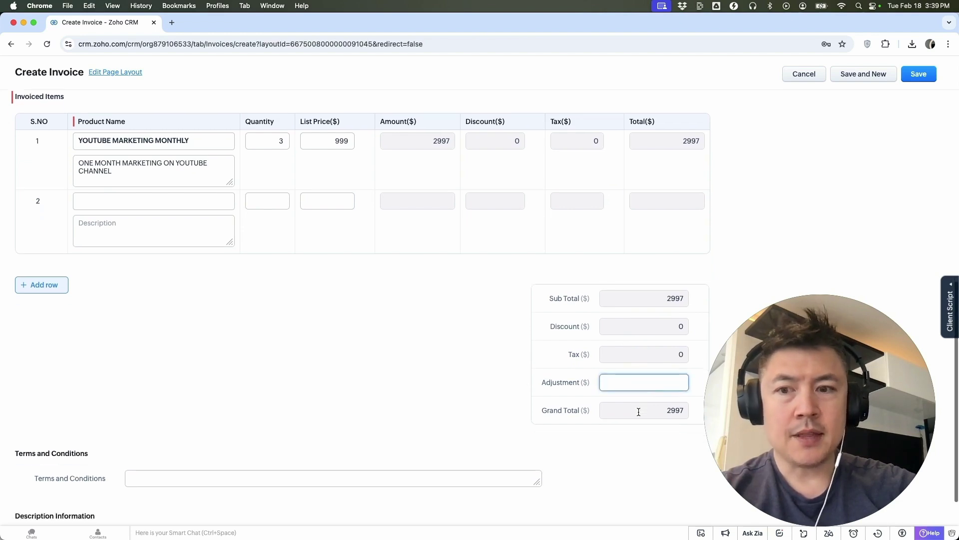
{"action": "scroll", "coordinate": [643, 372], "scroll_direction": "down", "scroll_amount": 2}
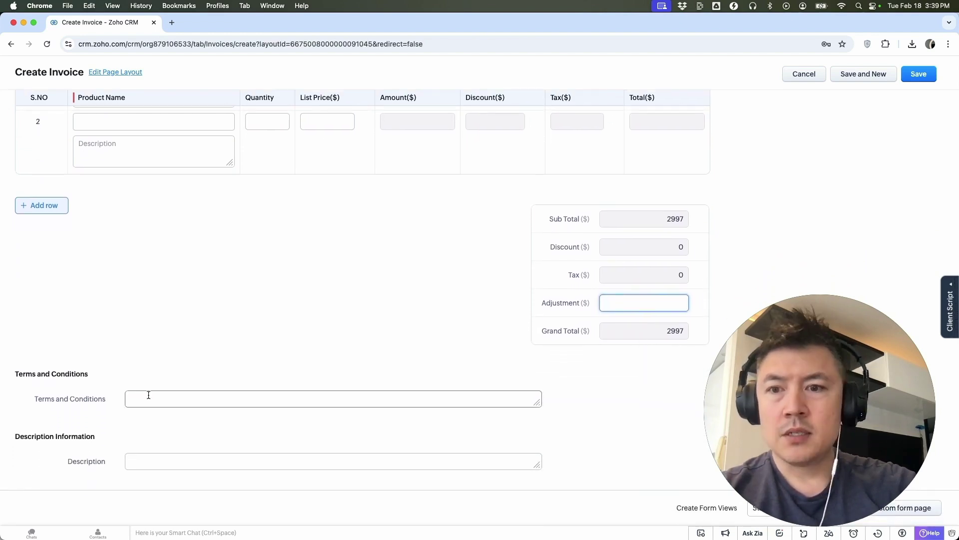
{"action": "left_click", "coordinate": [140, 397]}
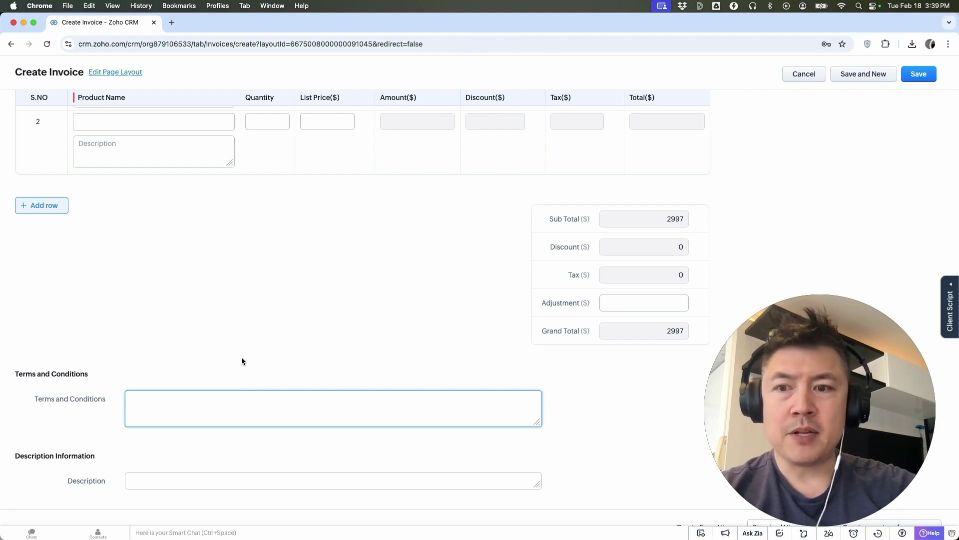
{"action": "scroll", "coordinate": [193, 402], "scroll_direction": "down", "scroll_amount": 1}
{"action": "left_click", "coordinate": [136, 459]}
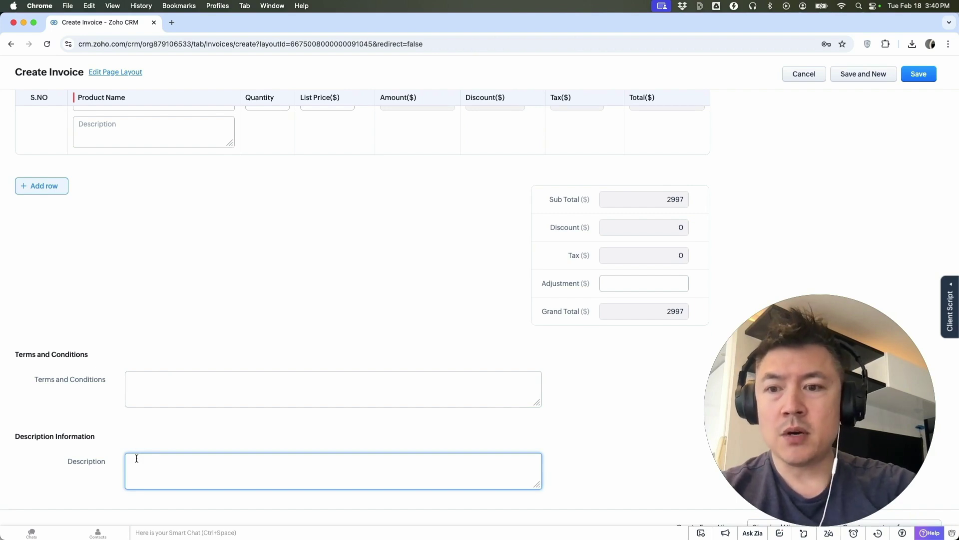
Step: Look back over the entered line items, address and invoice information, and save the invoice Youtube Channel Creation In 90 Days
{"action": "scroll", "coordinate": [411, 302], "scroll_direction": "up", "scroll_amount": 5}
{"action": "scroll", "coordinate": [411, 304], "scroll_direction": "up", "scroll_amount": 8}
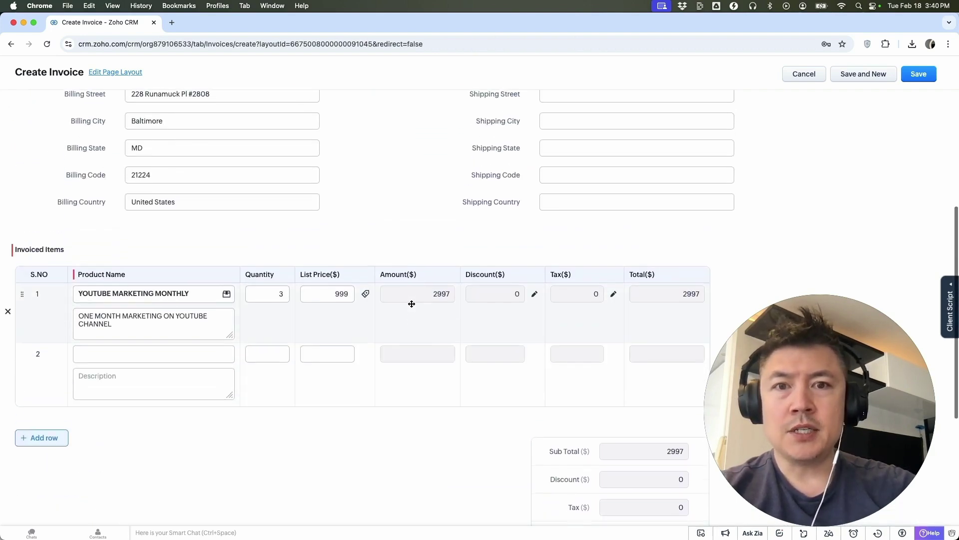
{"action": "scroll", "coordinate": [411, 306], "scroll_direction": "up", "scroll_amount": 3}
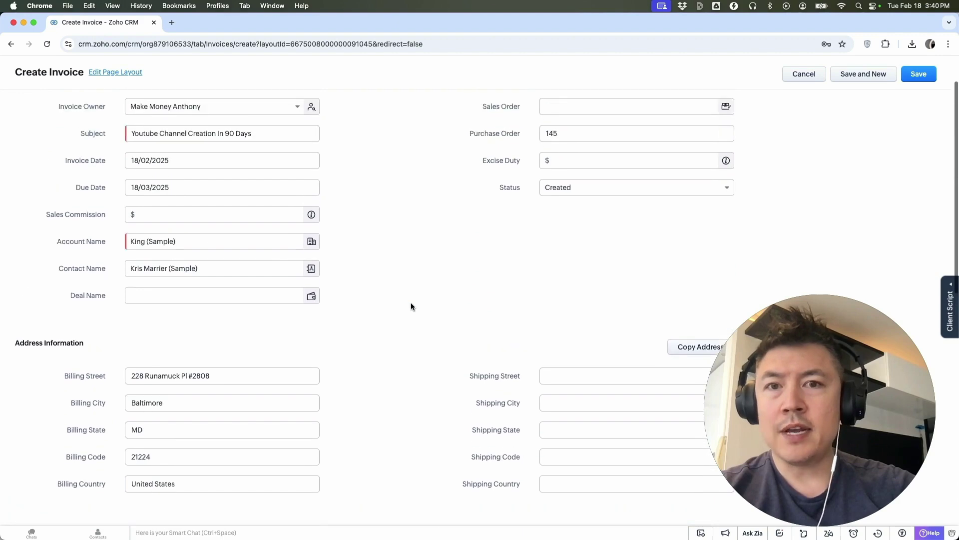
{"action": "left_click", "coordinate": [918, 100]}
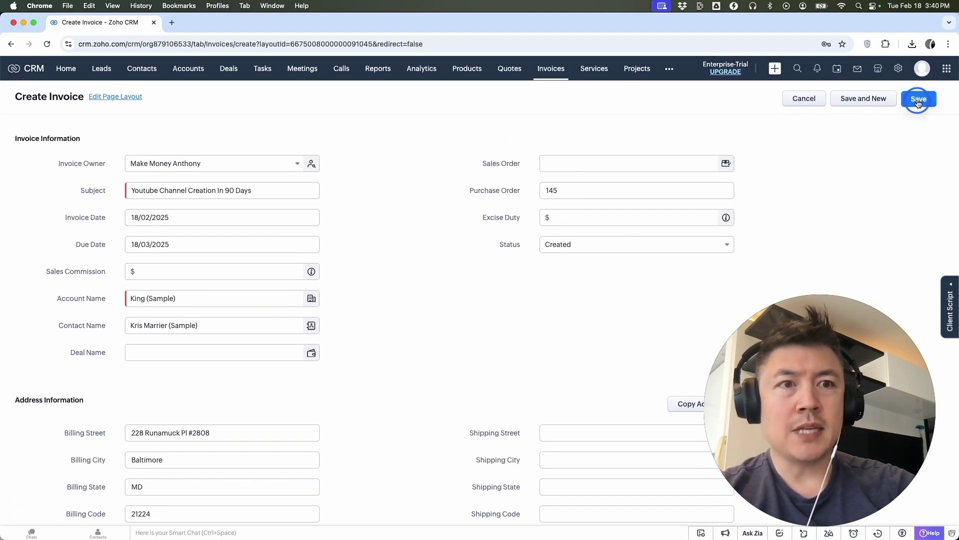
Step: Review the saved invoice's overview, account, contact and invoice information, and open the list of further actions for the invoice
{"action": "scroll", "coordinate": [429, 252], "scroll_direction": "down", "scroll_amount": 3}
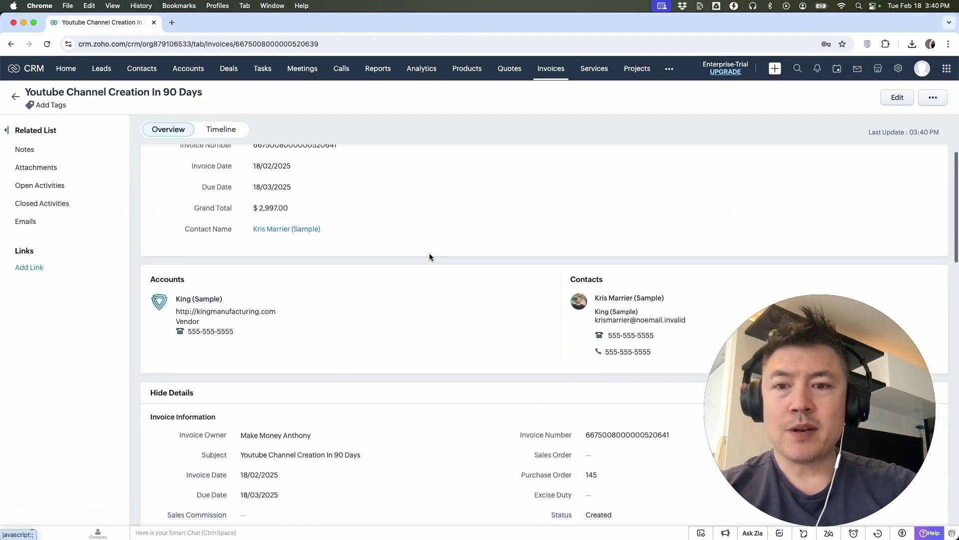
{"action": "scroll", "coordinate": [430, 253], "scroll_direction": "up", "scroll_amount": 3}
{"action": "scroll", "coordinate": [429, 253], "scroll_direction": "down", "scroll_amount": 2}
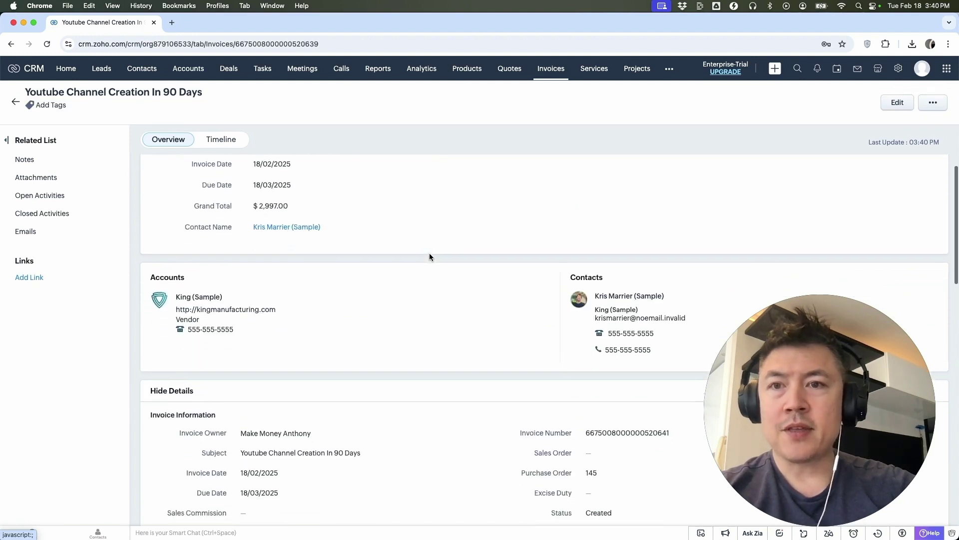
{"action": "scroll", "coordinate": [430, 253], "scroll_direction": "up", "scroll_amount": 2}
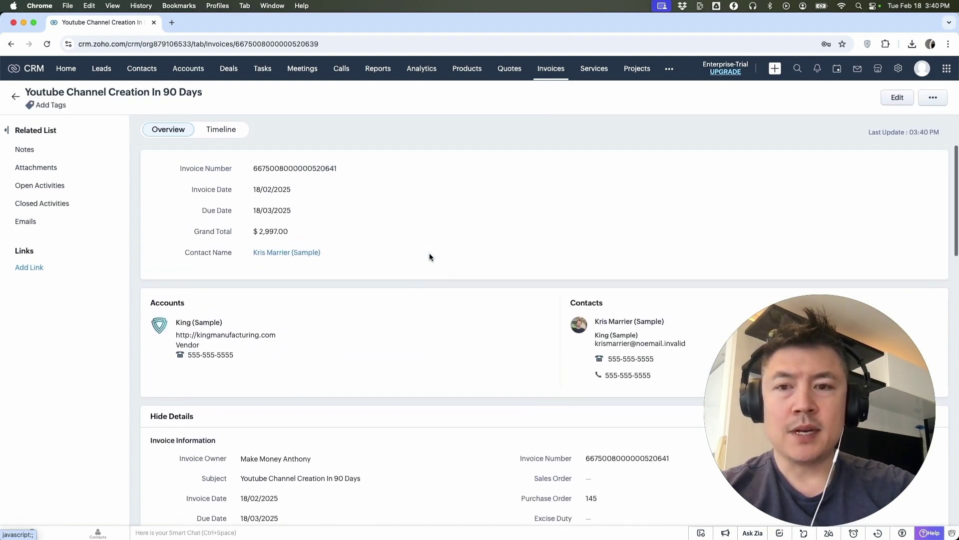
{"action": "left_click", "coordinate": [934, 100]}
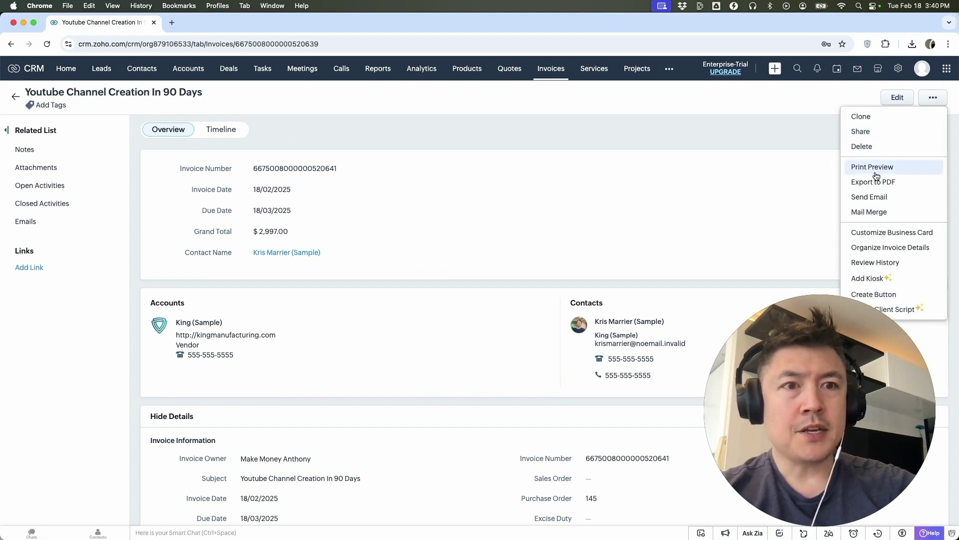